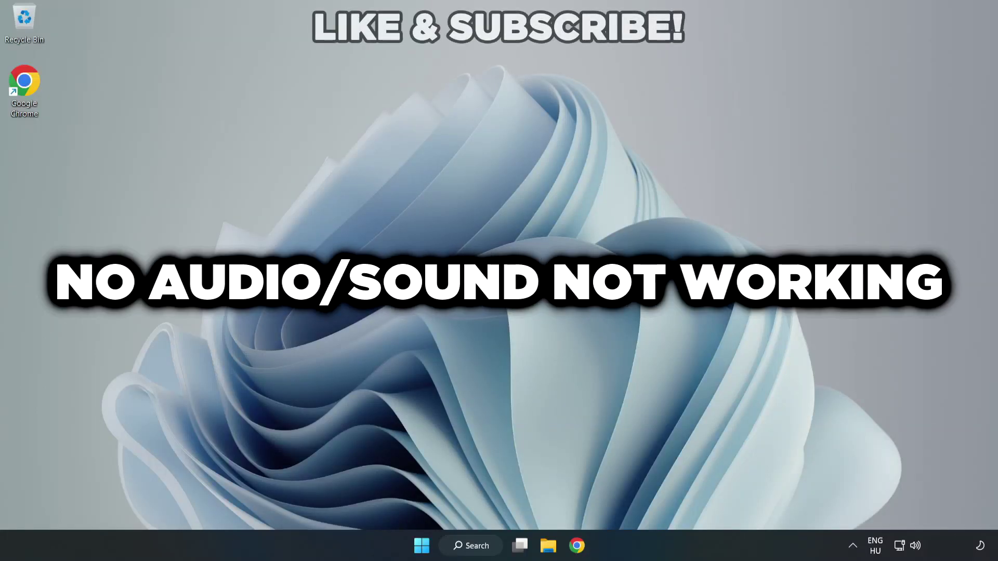
Switch Quick Settings sound output from CABLE Input to Speakers (High Definition Audio Device).
click(916, 547)
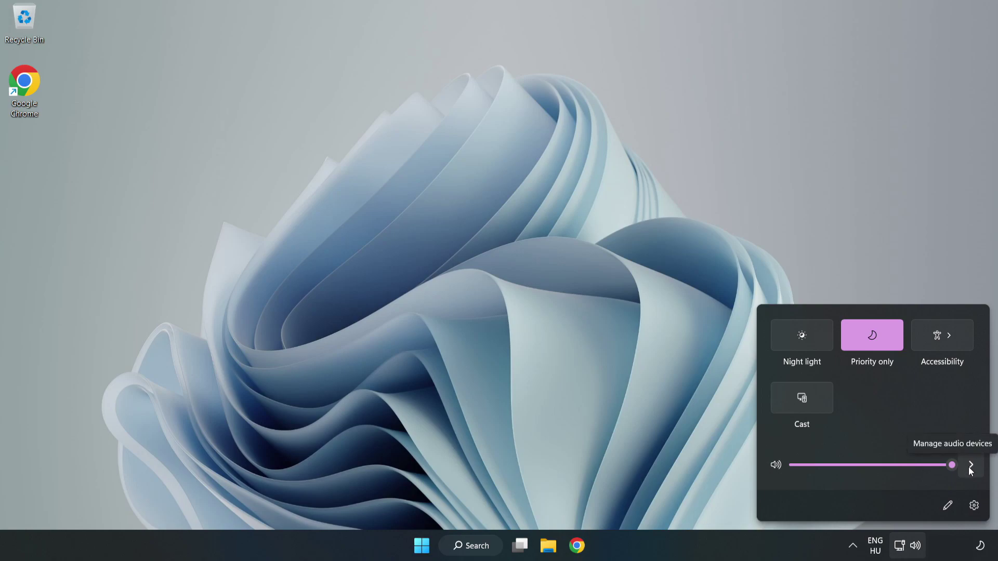
click(970, 466)
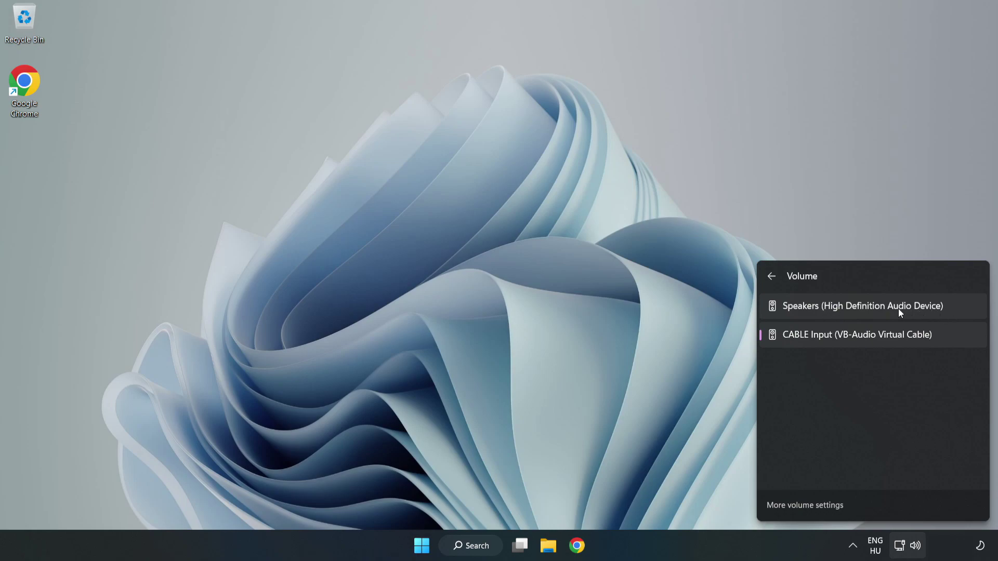
click(962, 307)
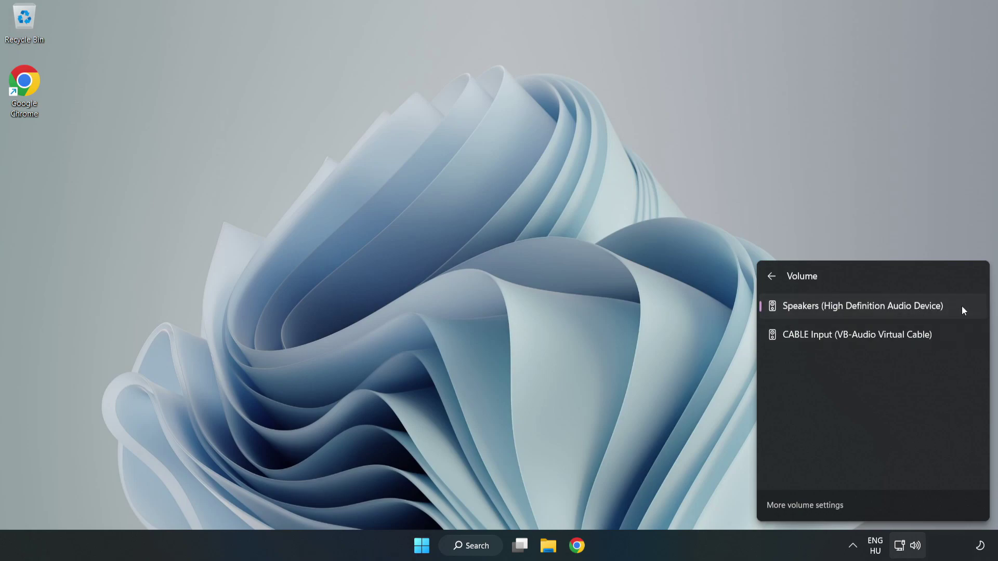
click(484, 268)
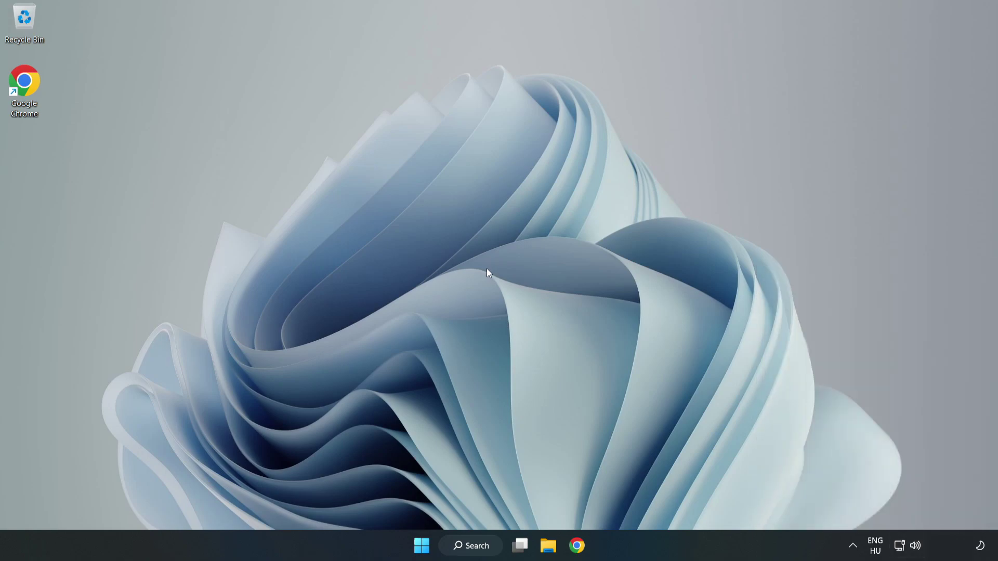
Reset all sound devices and app volumes in the Volume mixer, then close Settings.
right_click(915, 545)
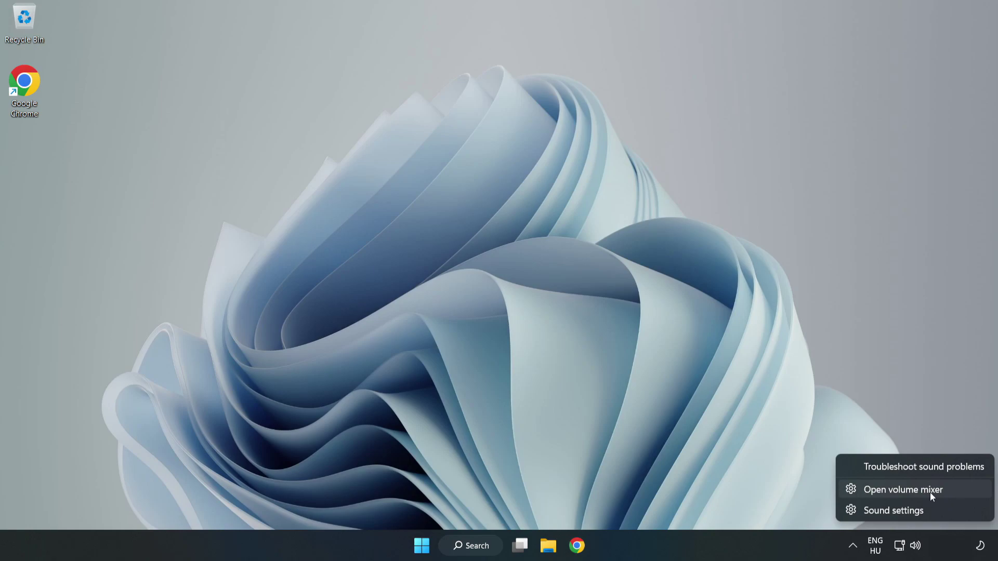
click(958, 493)
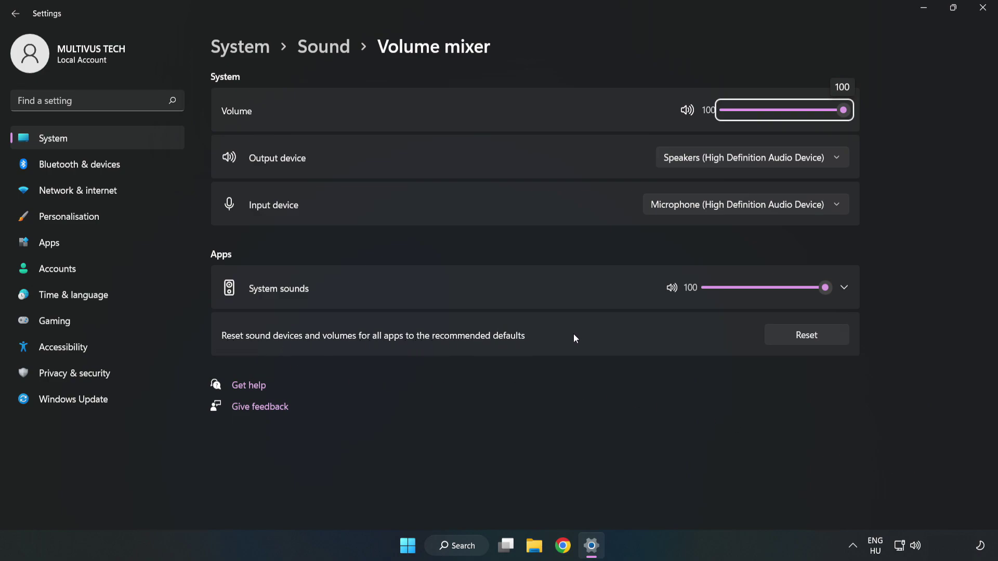
click(818, 343)
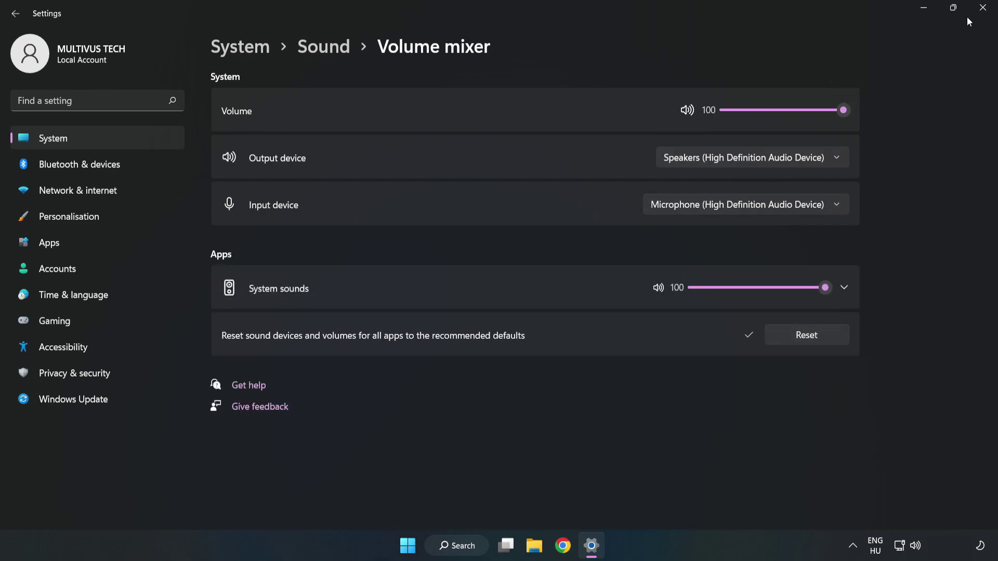
click(981, 15)
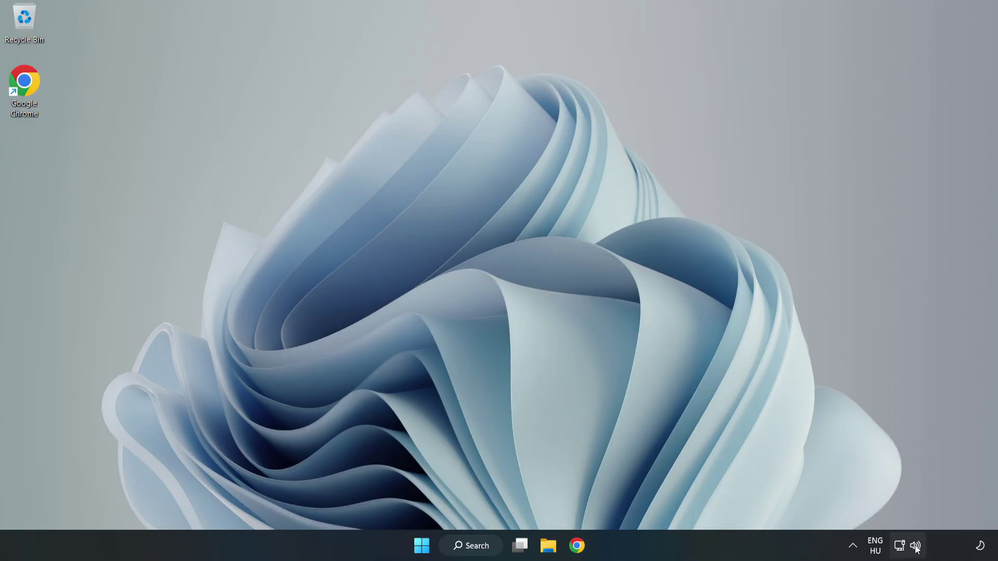
Open the Sound settings page and scroll down to its Advanced section.
right_click(915, 546)
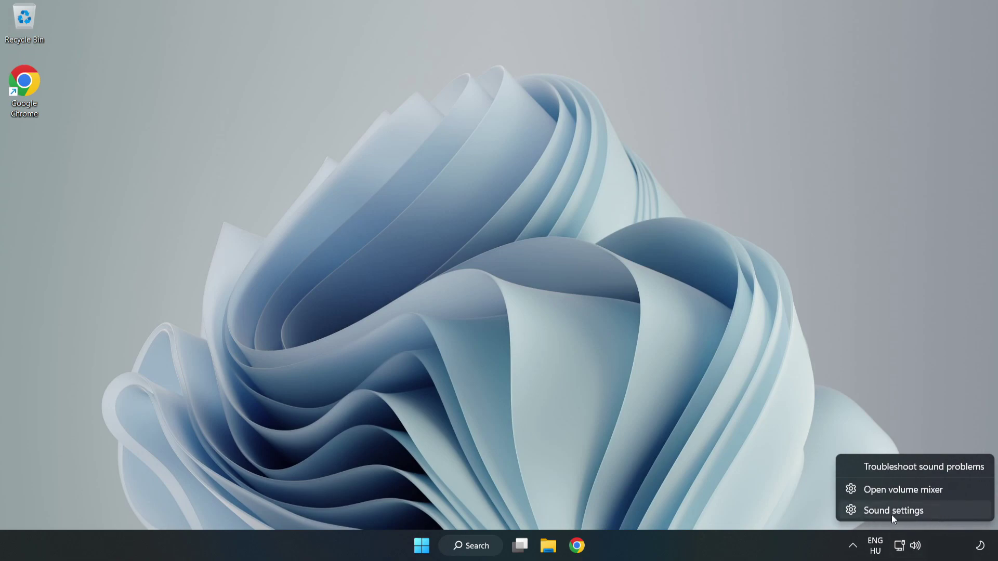
click(930, 517)
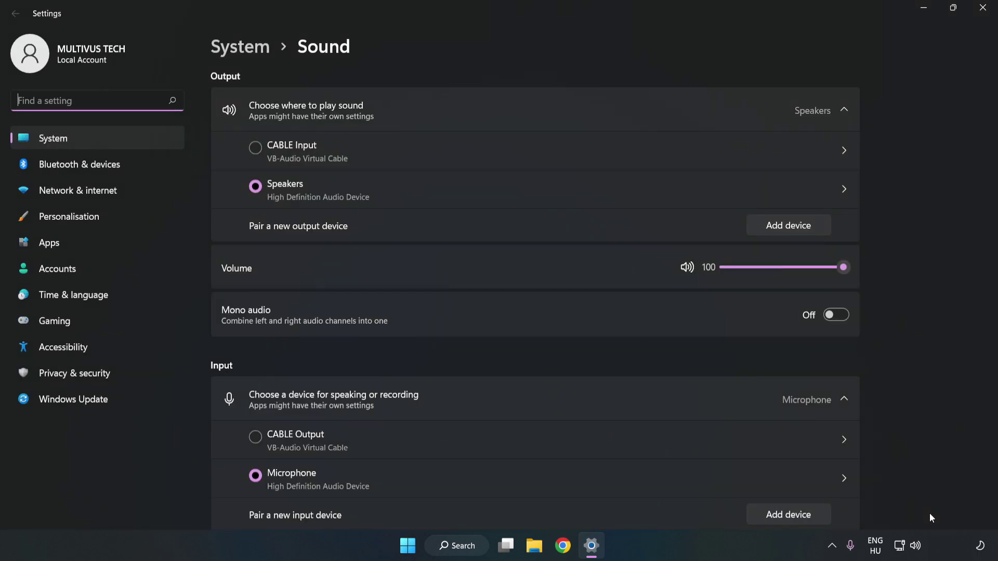
click(844, 268)
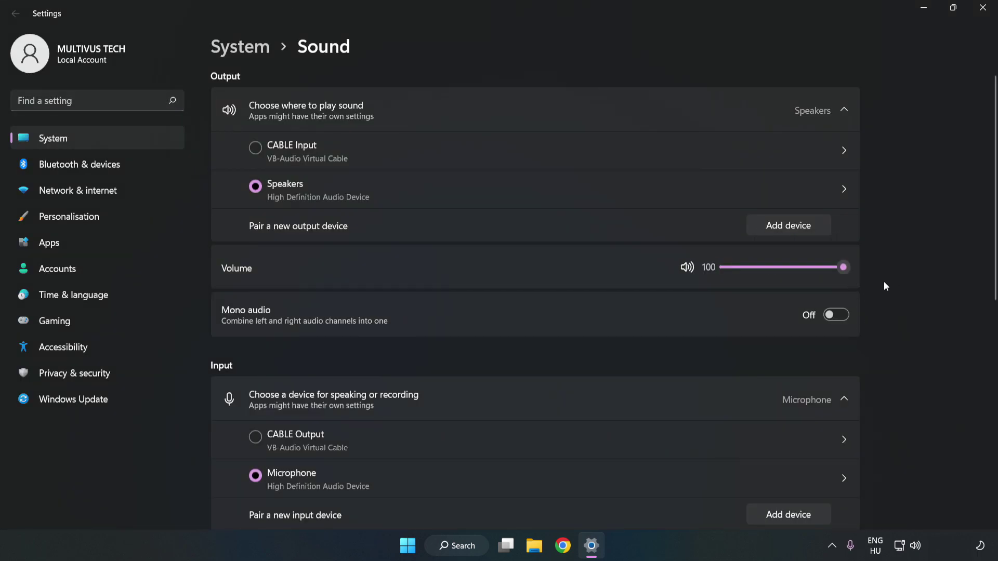
scroll(972, 247, down, 5)
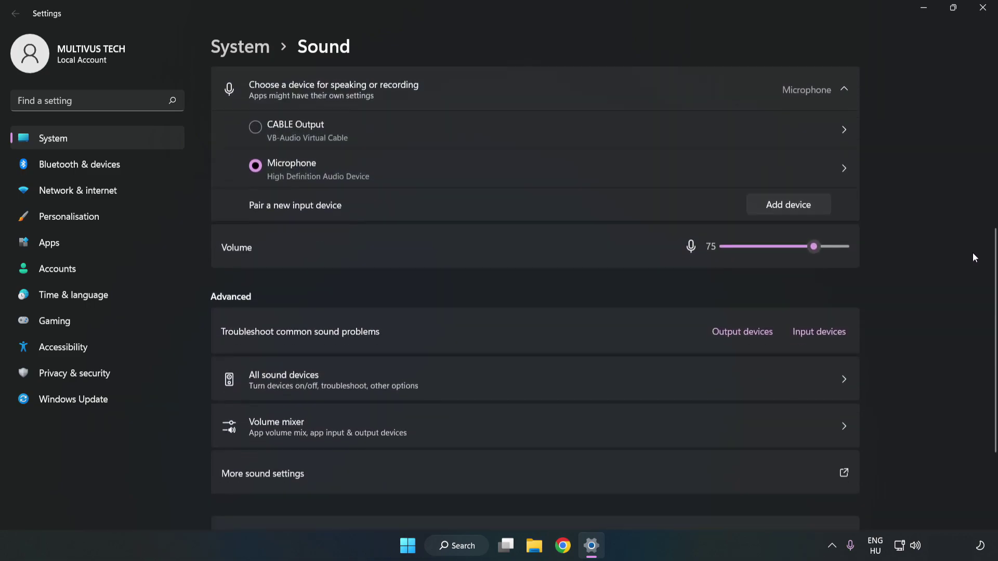
scroll(973, 253, down, 1)
scroll(972, 256, down, 1)
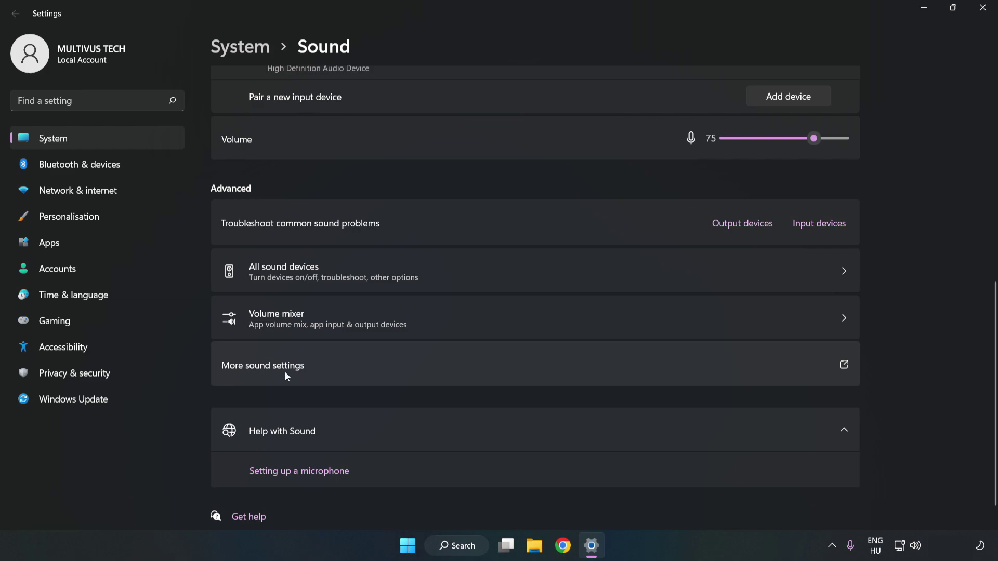
Disable the CABLE Input playback device in the classic Sound panel, then select Speakers.
click(434, 373)
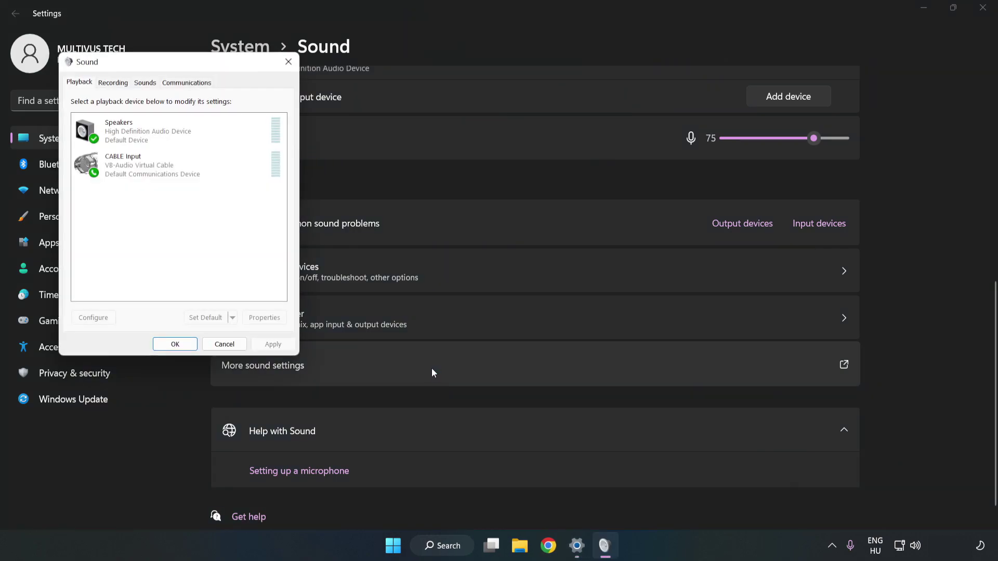
mouse_move(205, 64)
mouse_down()
mouse_move(351, 109)
mouse_move(516, 129)
mouse_up()
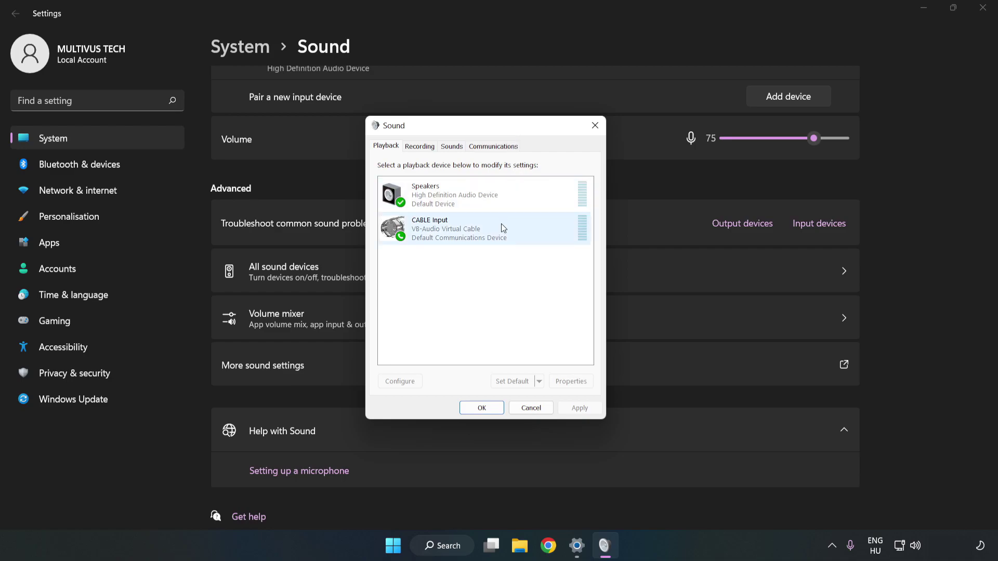
click(398, 228)
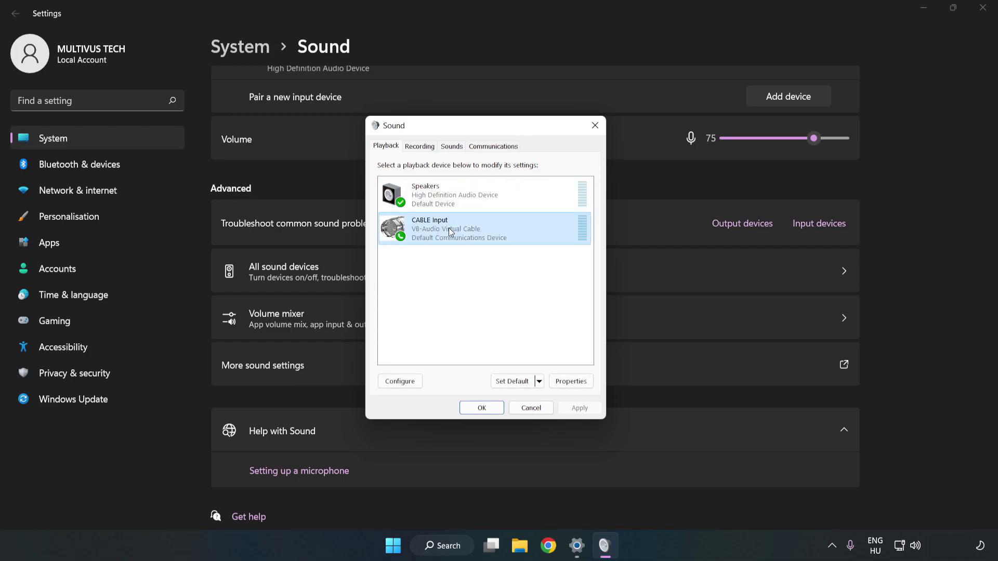
right_click(500, 228)
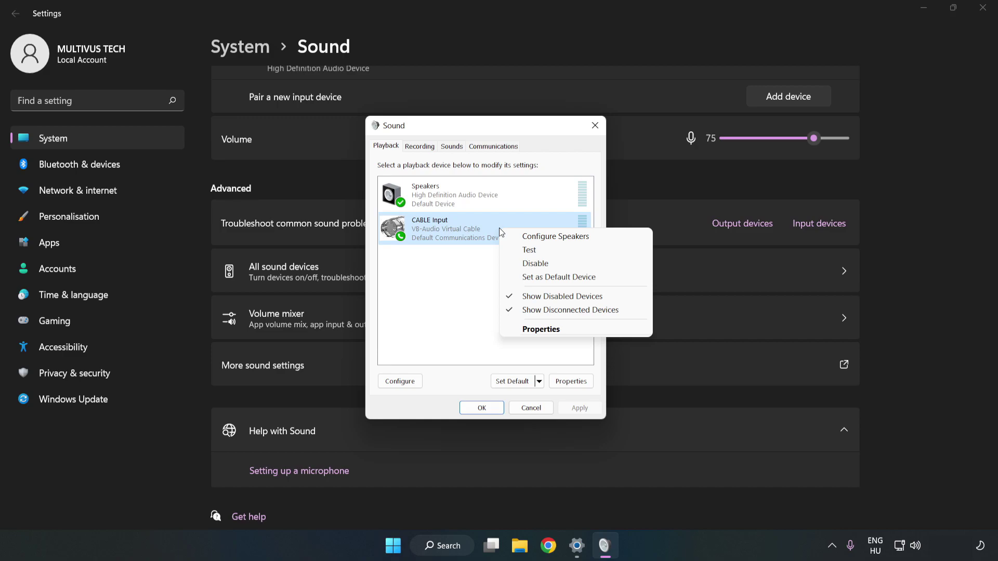
click(558, 266)
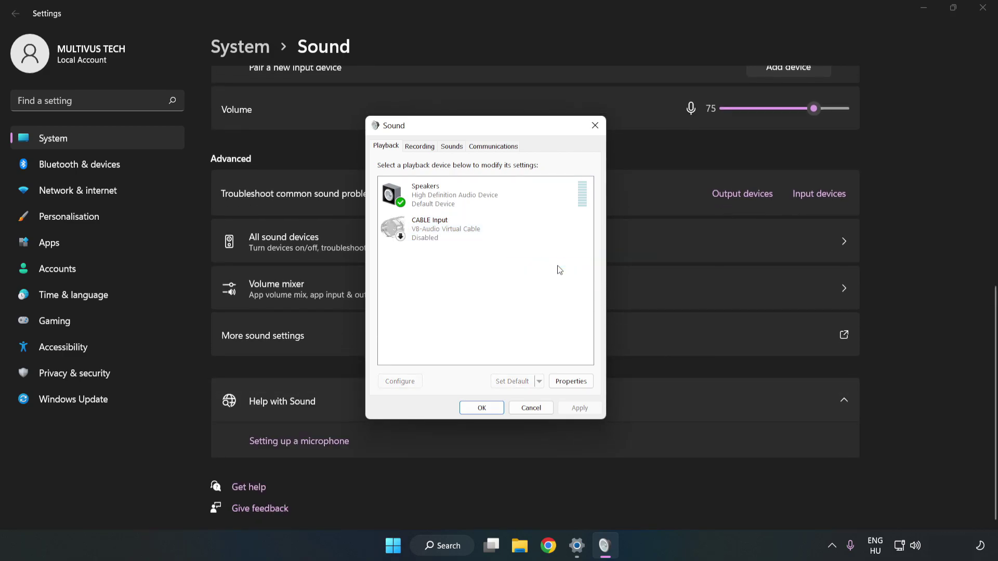
click(431, 210)
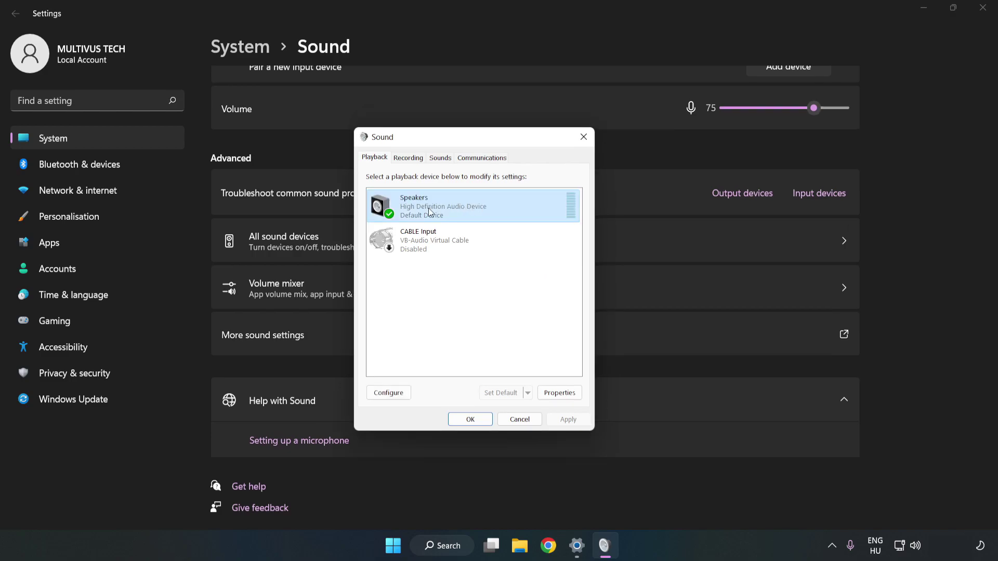
Configure Speakers as 7.1 Surround, keeping all optional and full-range speakers.
right_click(510, 205)
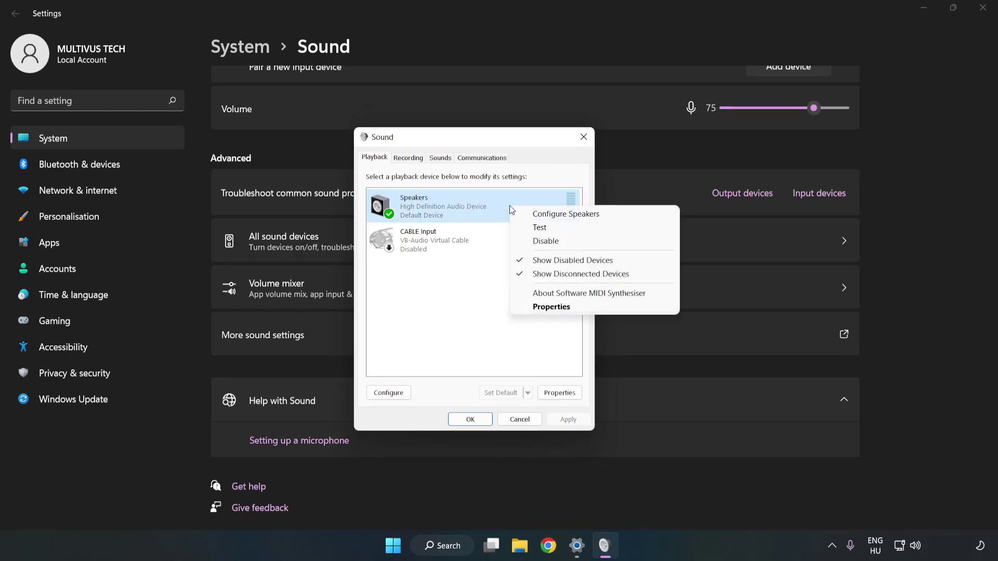
click(567, 215)
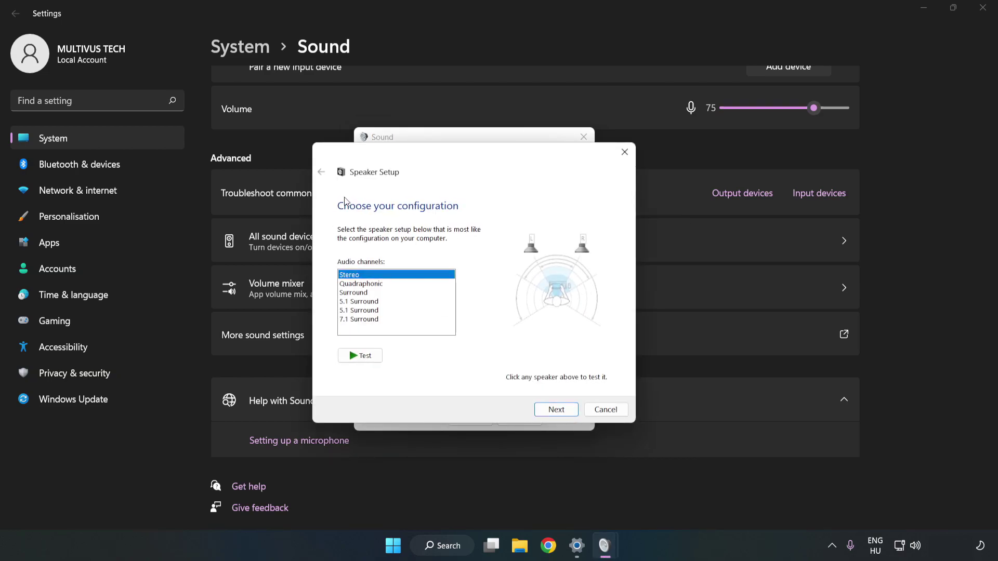
click(369, 285)
click(368, 321)
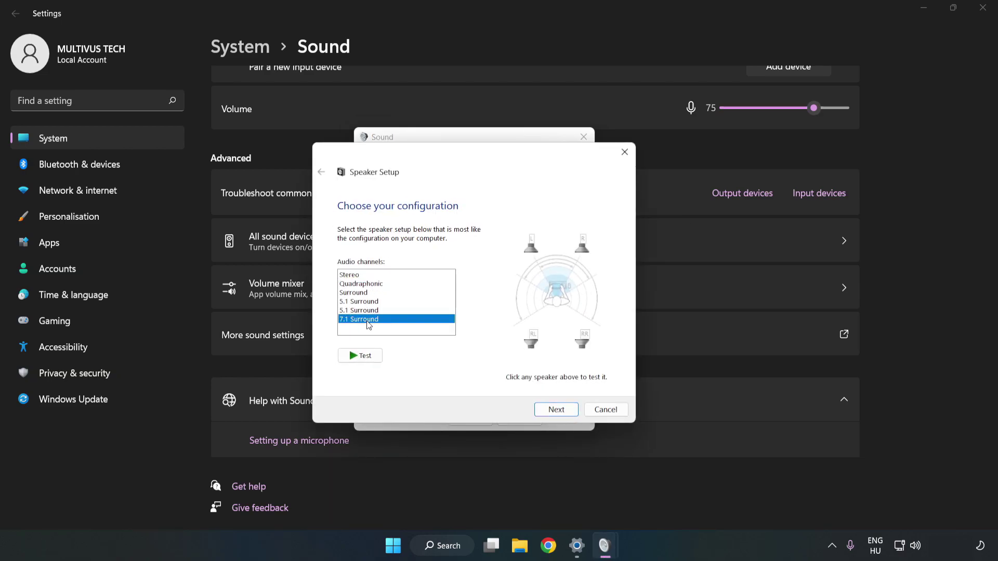
click(555, 411)
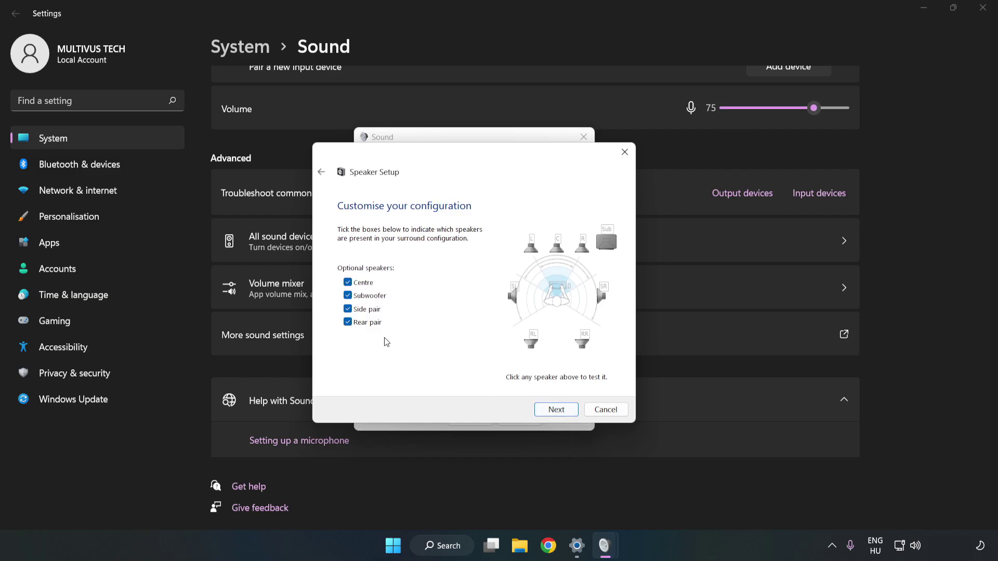
click(551, 408)
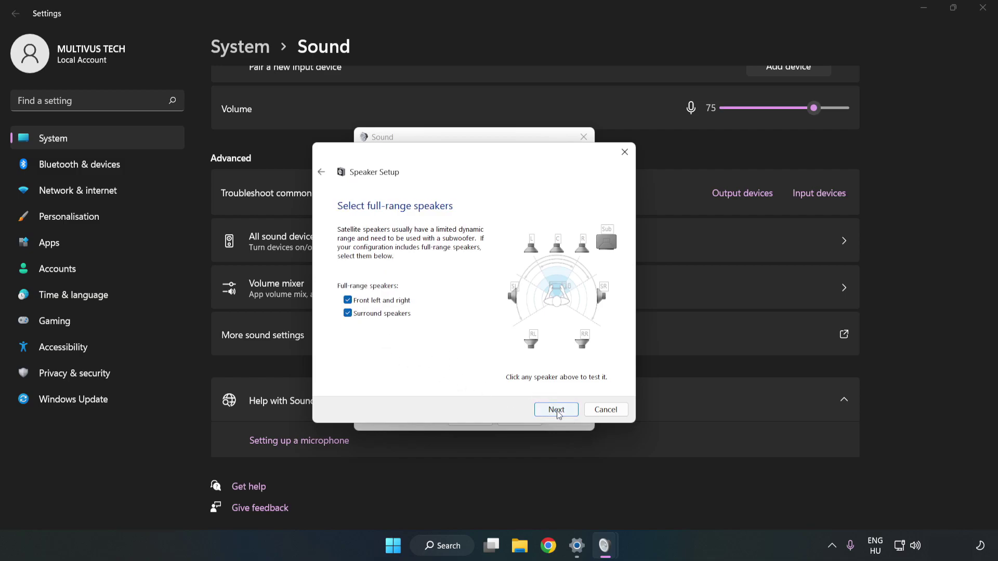
click(557, 410)
click(557, 410)
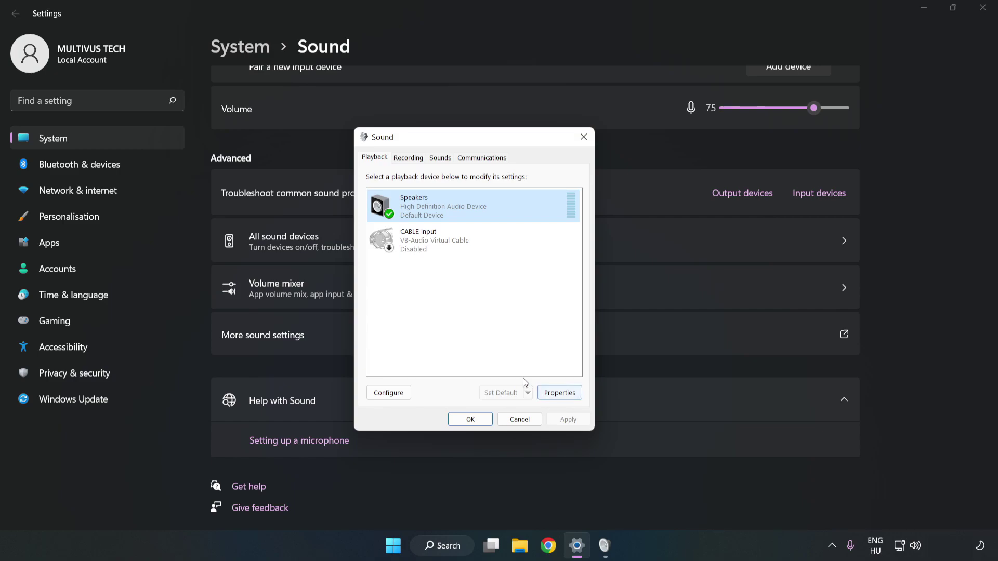
Turn off all sound enhancements in the Speakers properties.
click(566, 398)
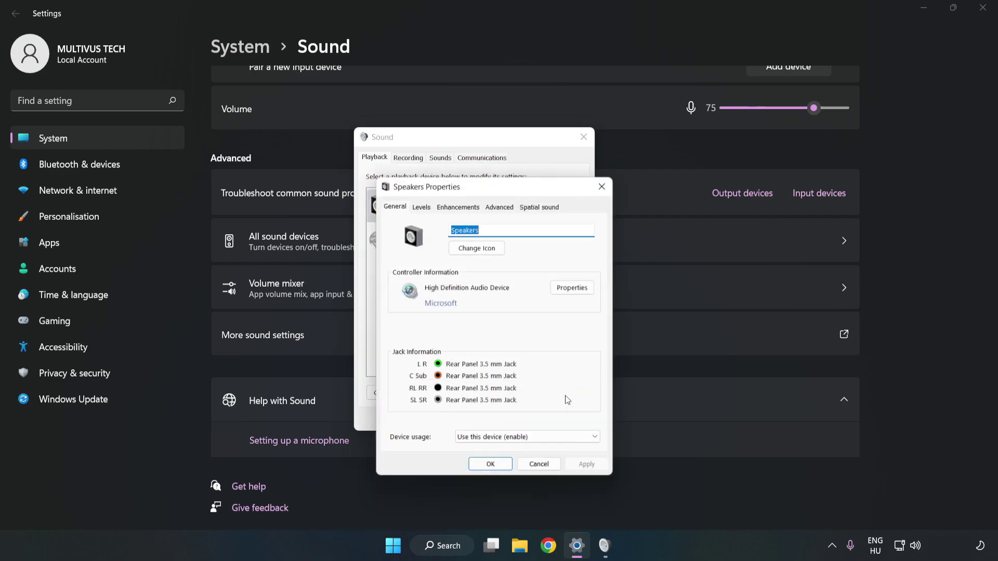
drag(495, 189, 472, 142)
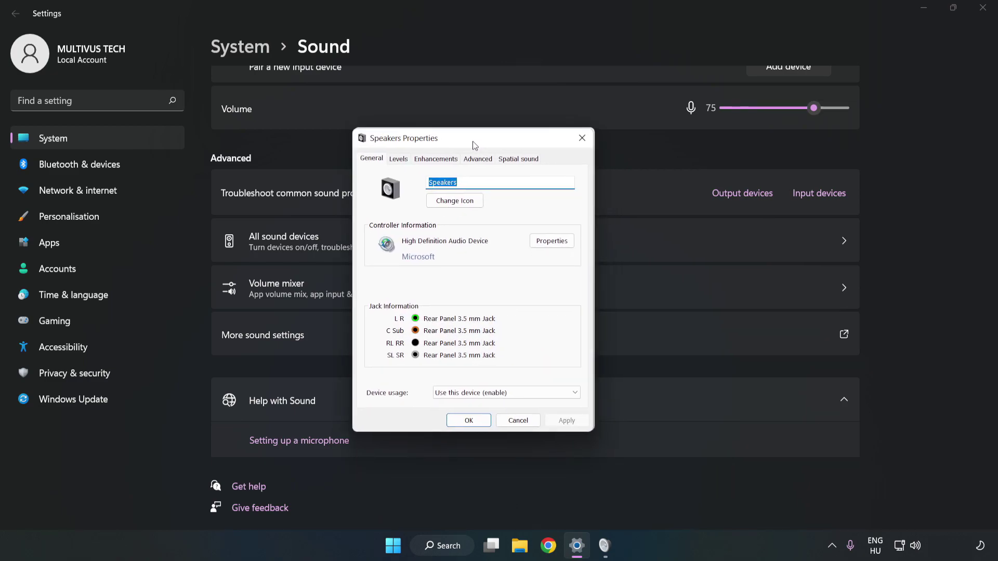
click(436, 158)
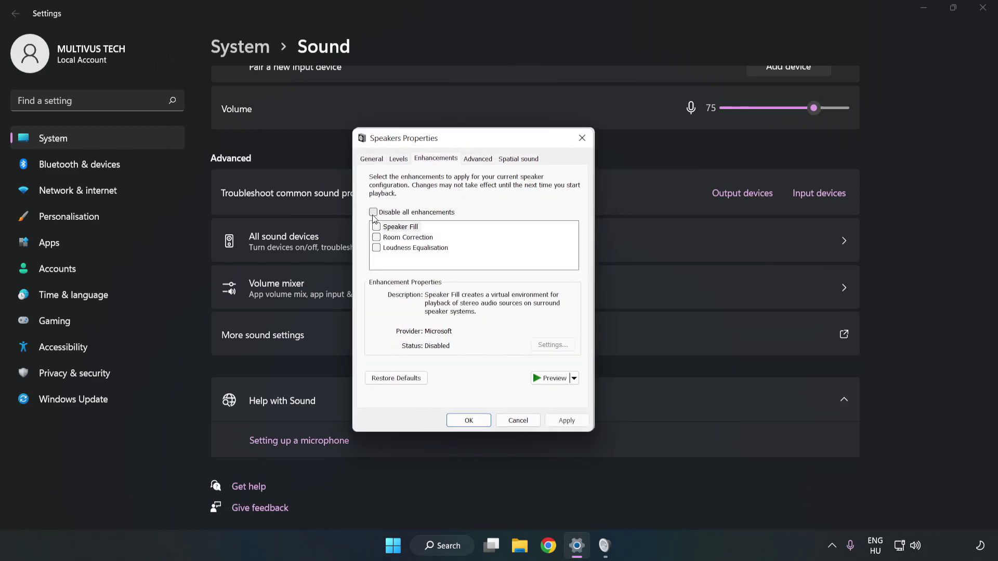
click(373, 212)
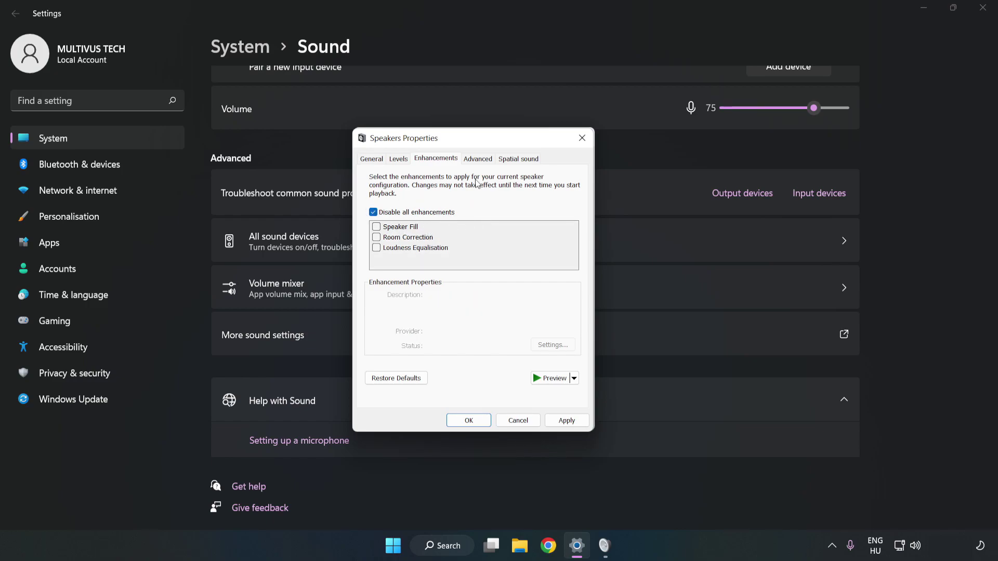
Set the Speakers default format to 16 bit, 48000 Hz, apply, and close the sound dialogs.
click(478, 161)
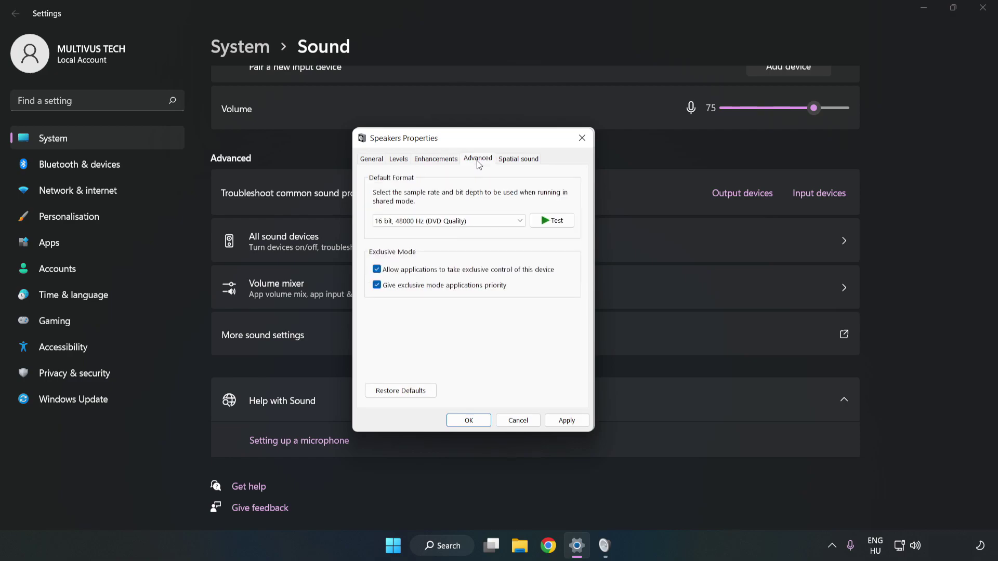
click(479, 222)
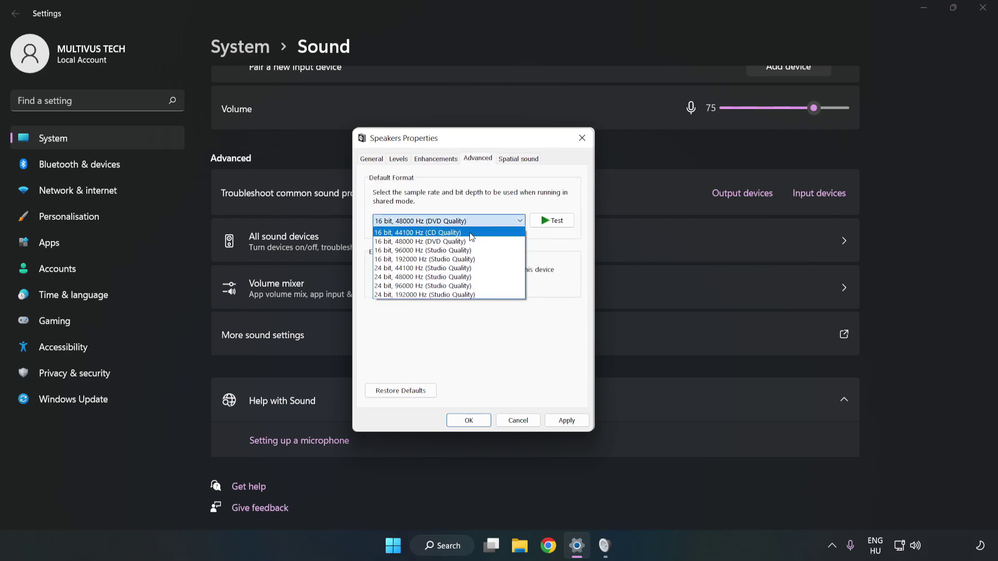
click(464, 239)
click(568, 421)
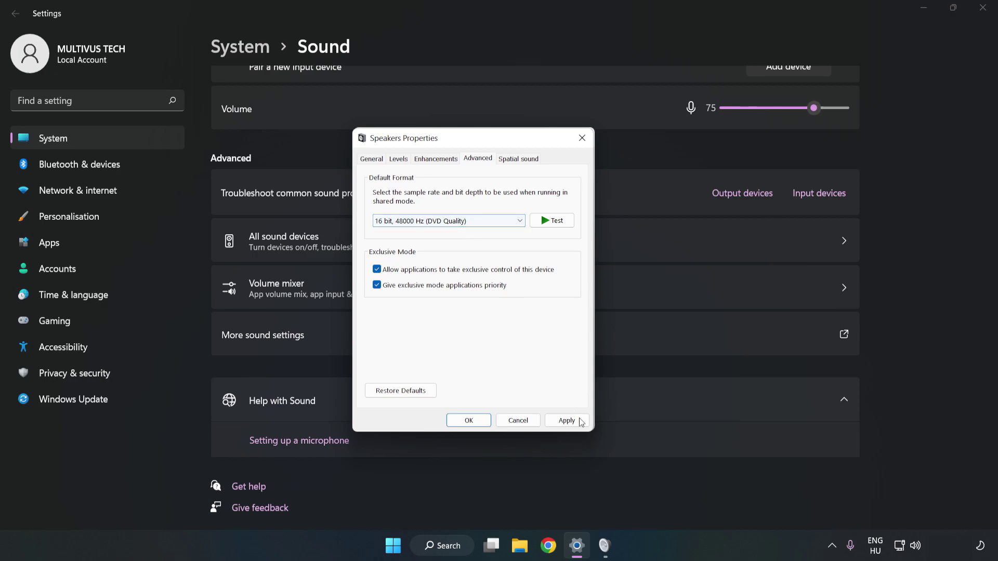
click(469, 421)
click(469, 419)
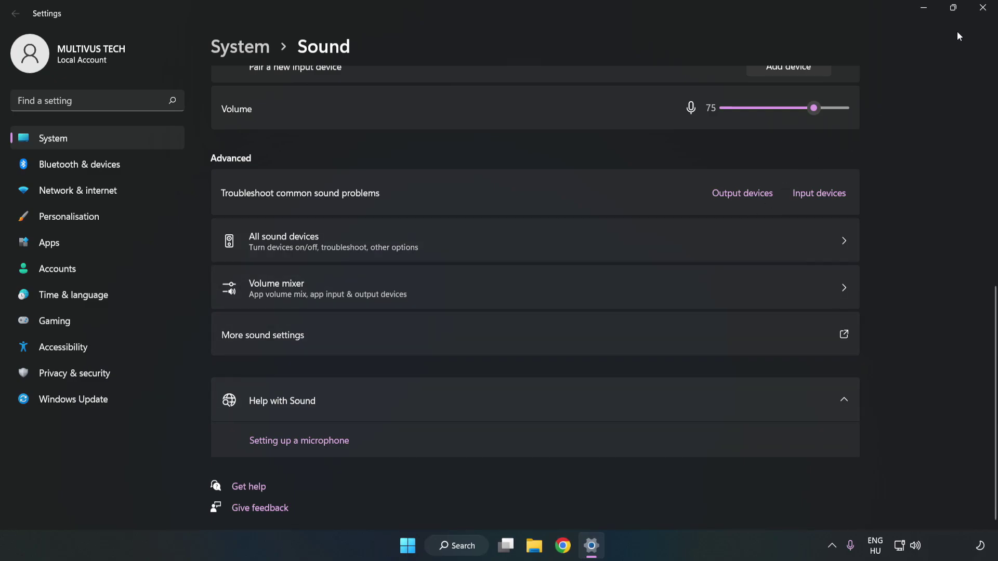
Close Settings and bring up the Start menu with its search pane.
click(982, 7)
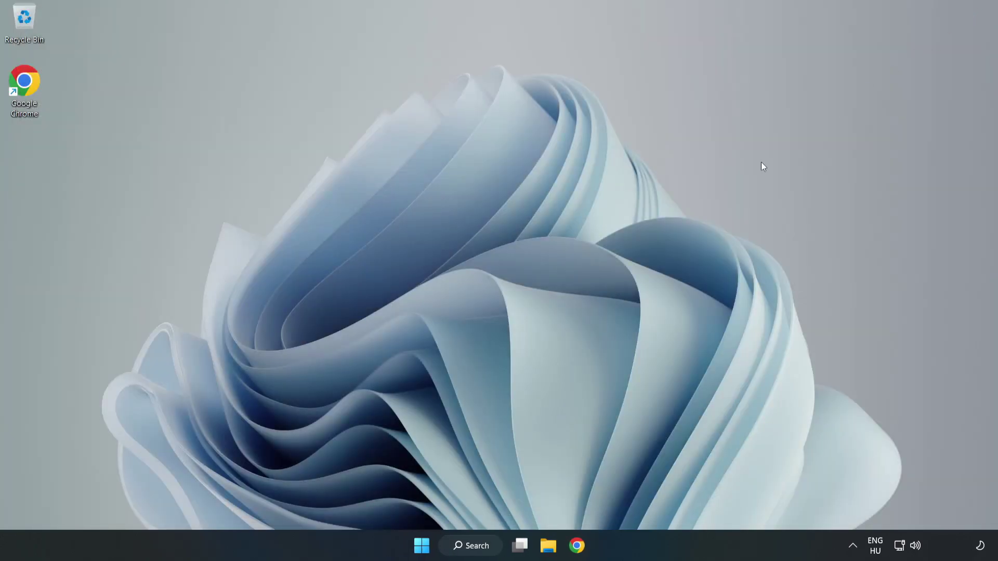
click(421, 546)
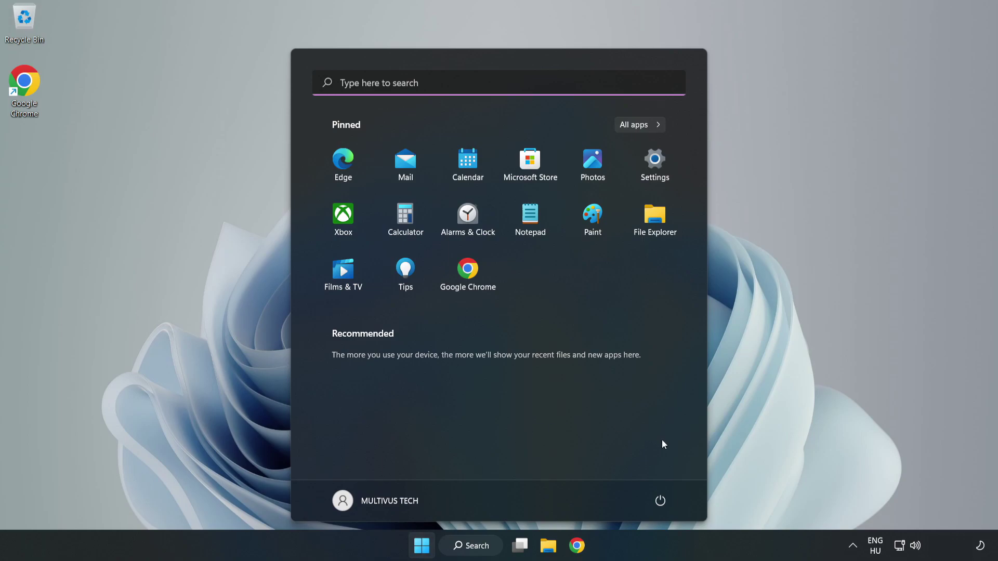
click(665, 502)
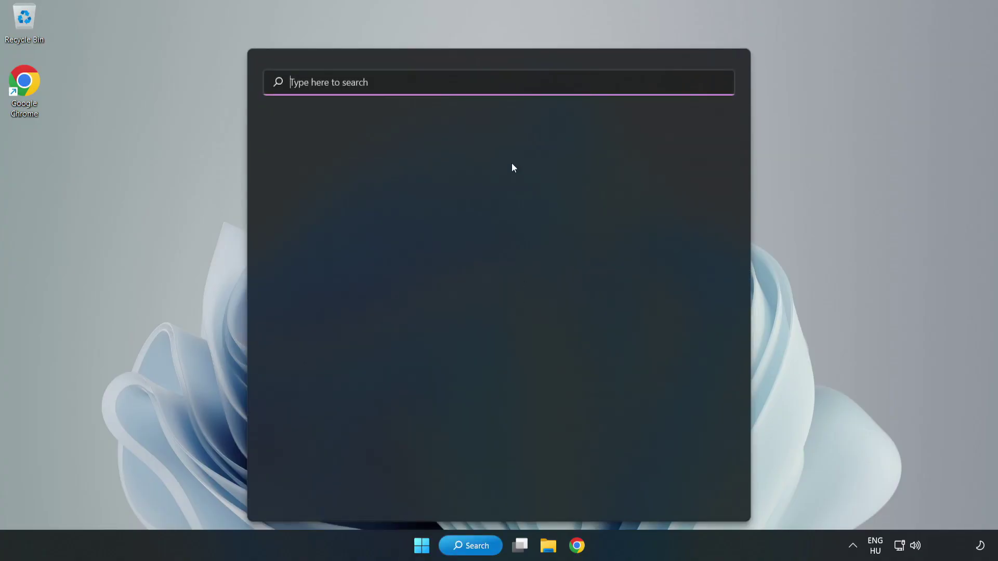
Search for 'device manager' and launch Device Manager from the results.
text(device)
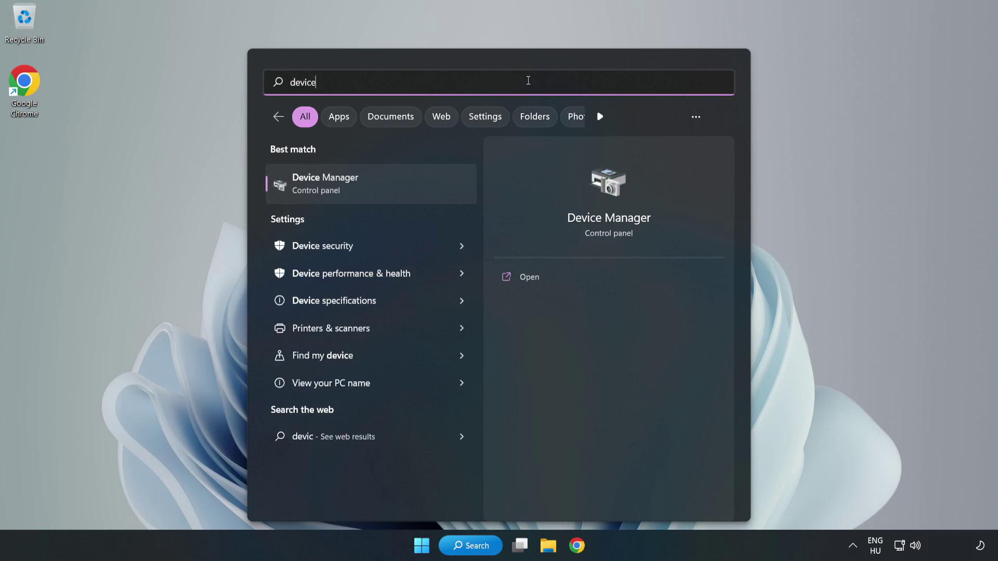
text( maganer)
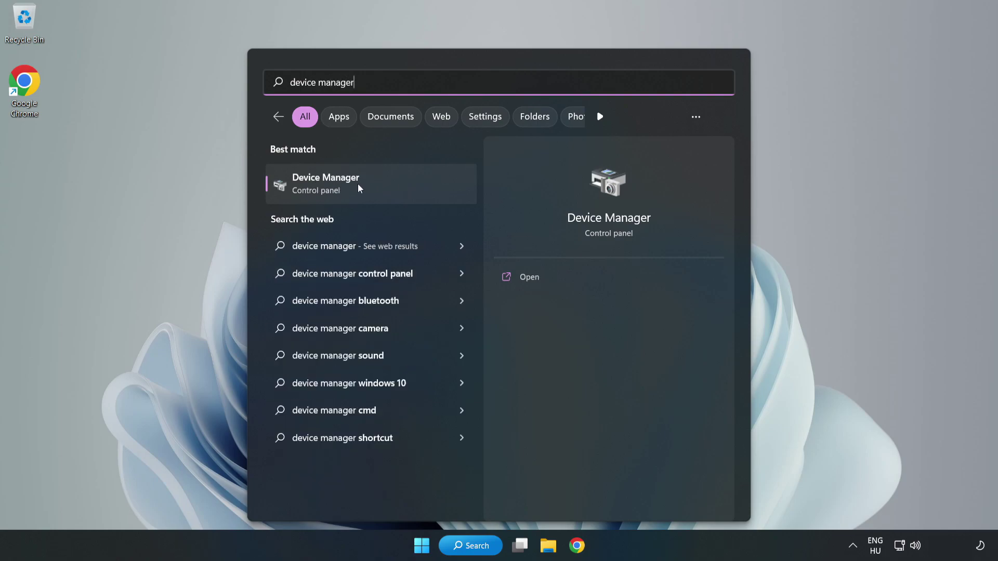
click(386, 187)
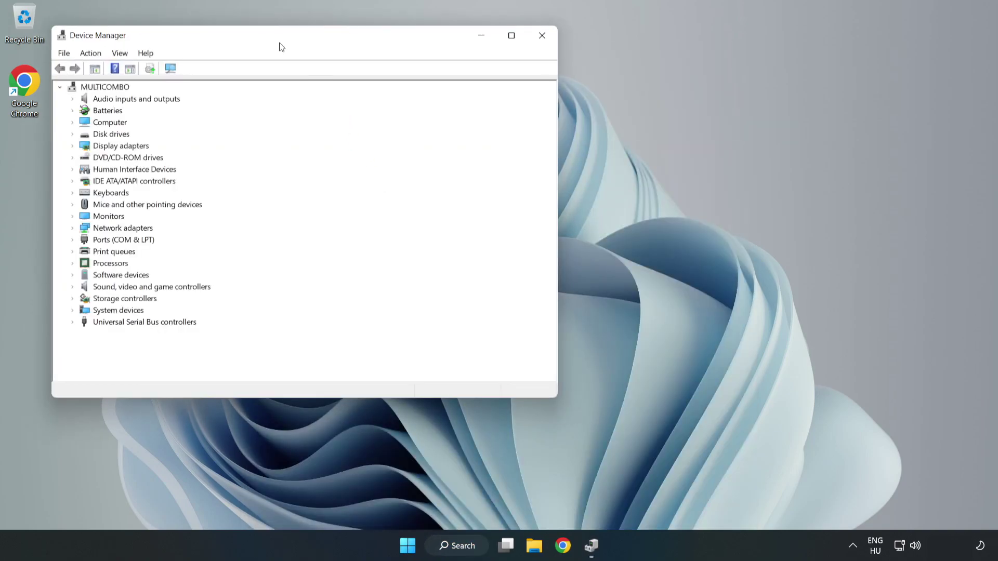
Expand Sound, video and game controllers and start Update driver on High Definition Audio Device.
drag(270, 36, 450, 78)
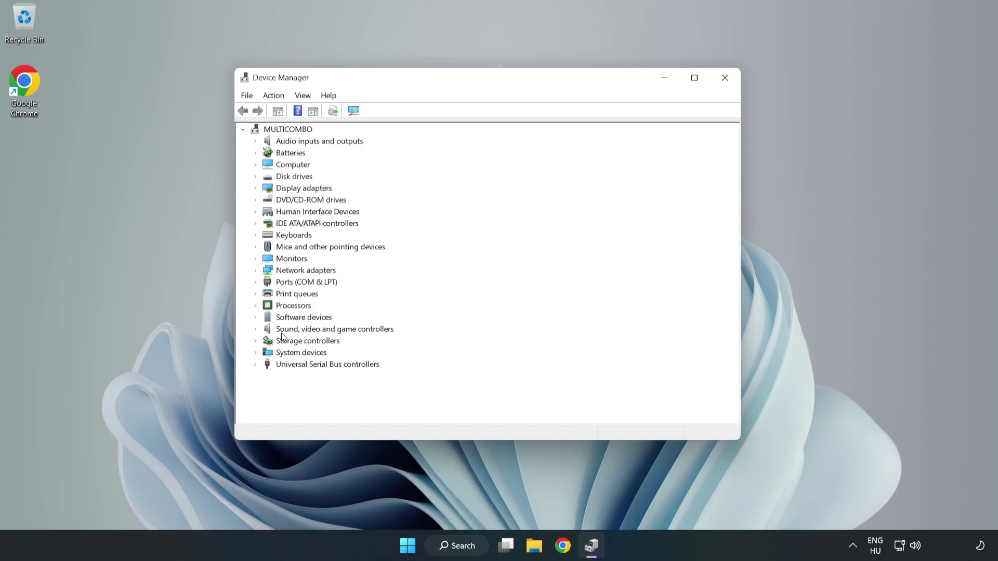
click(283, 333)
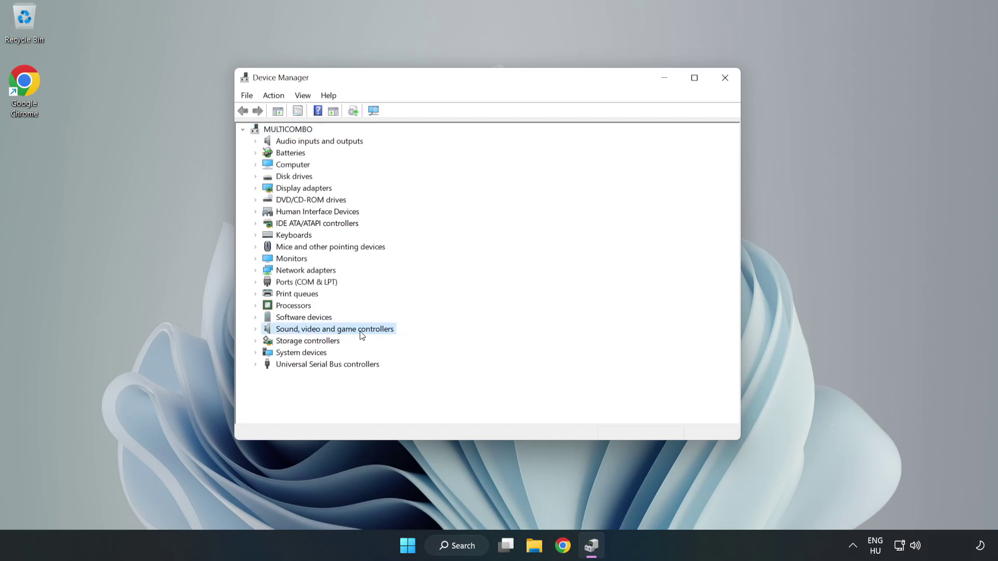
click(256, 330)
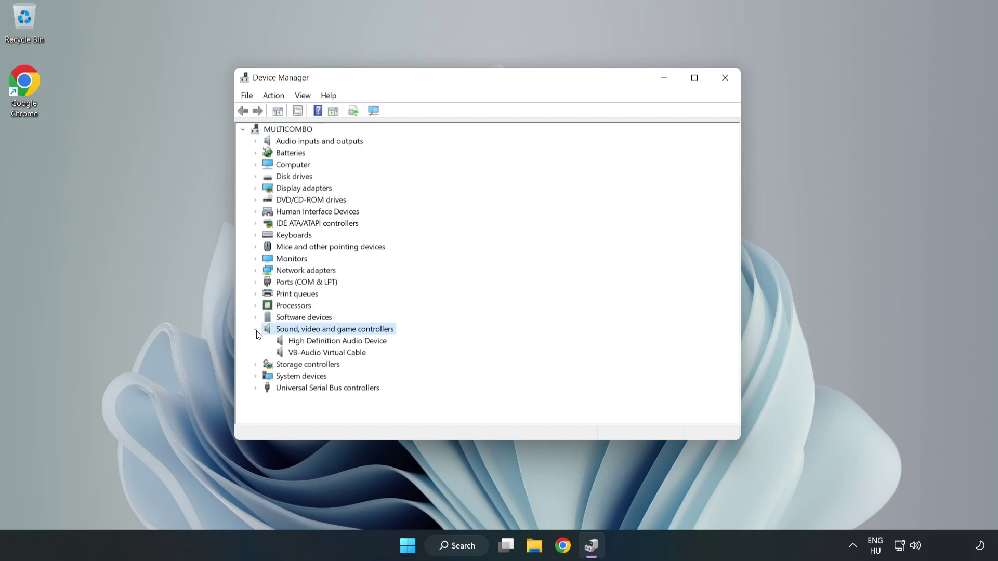
click(305, 341)
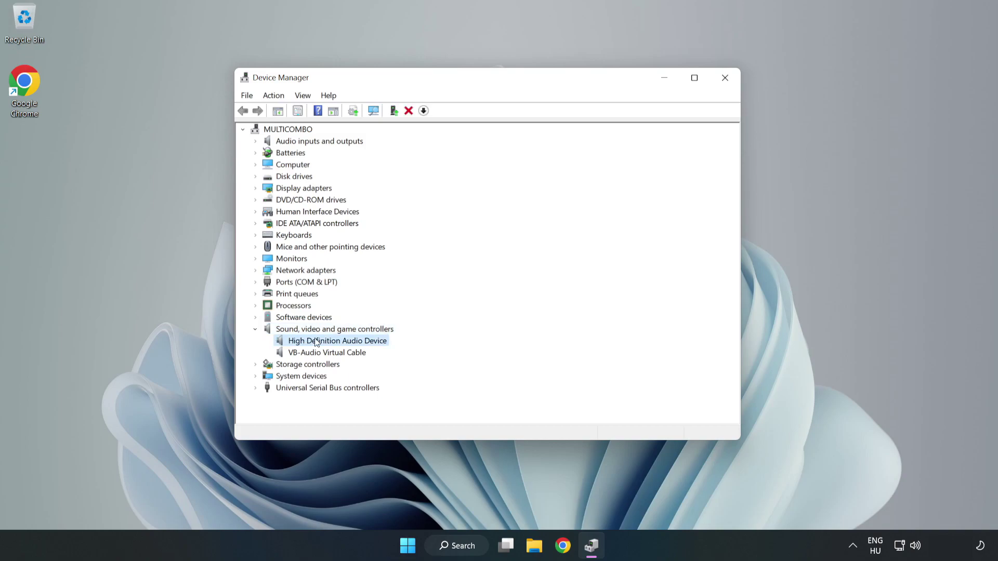
right_click(369, 344)
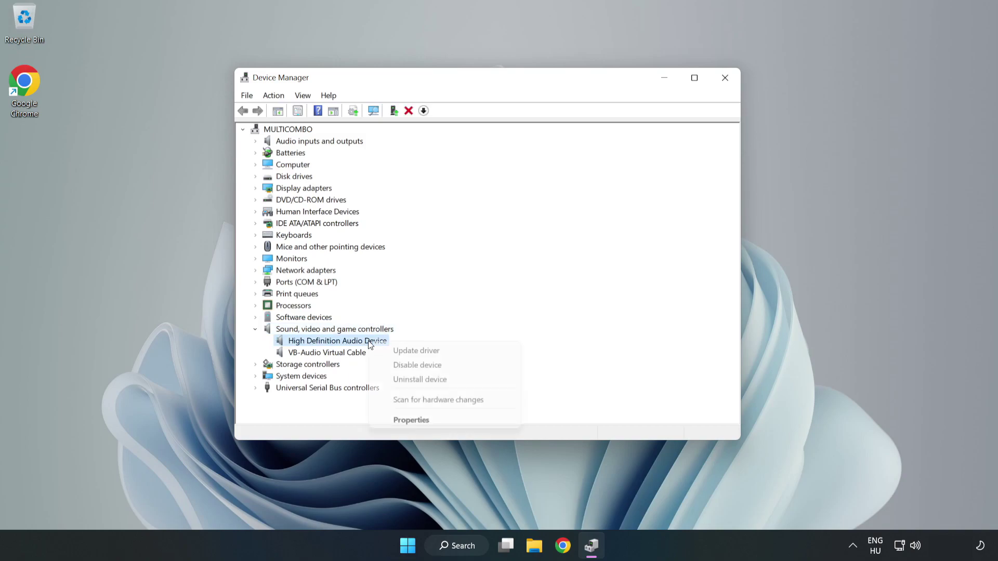
click(453, 352)
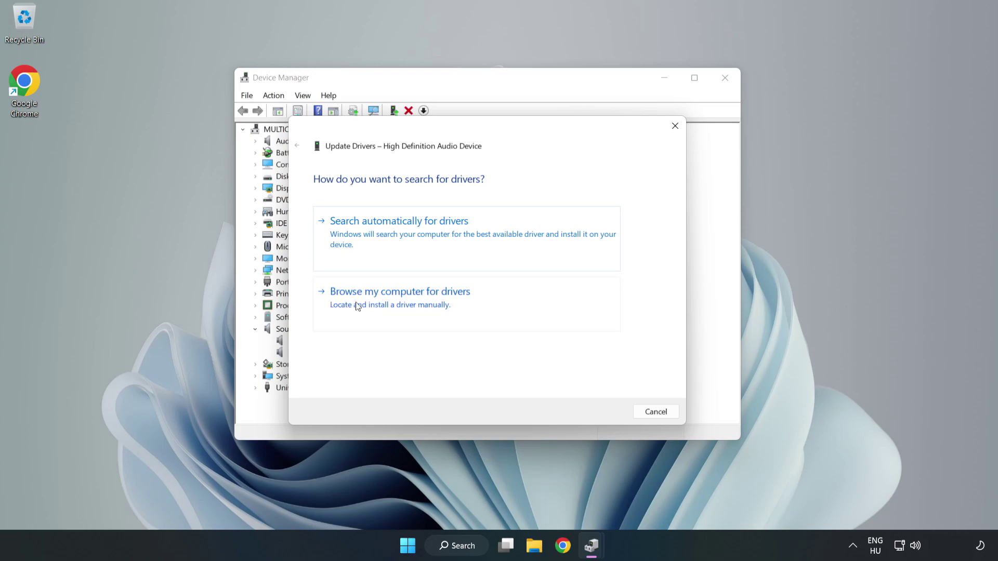
Install the High Definition Audio Device driver from the computer's list, accepting the warning.
click(435, 305)
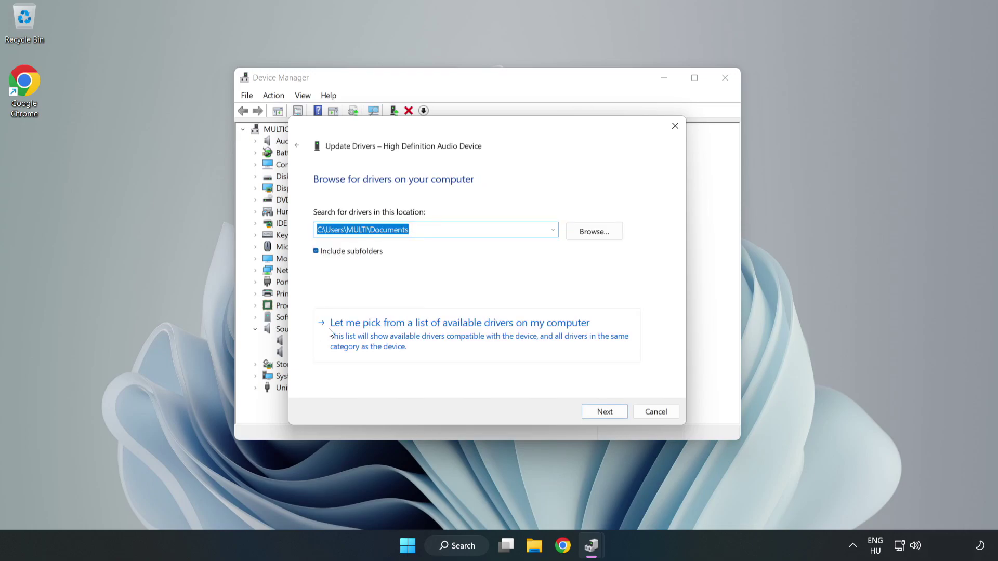
click(519, 340)
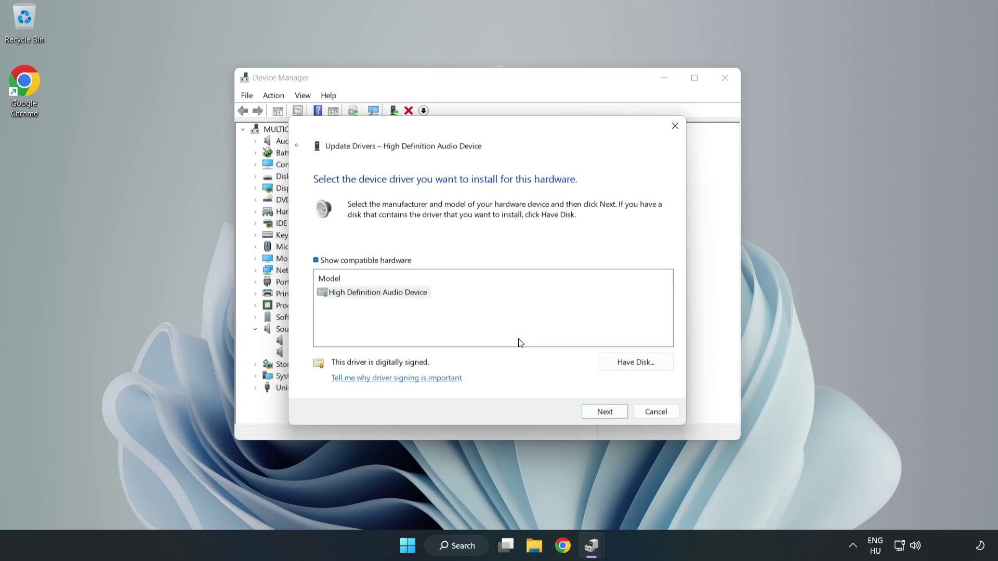
click(334, 295)
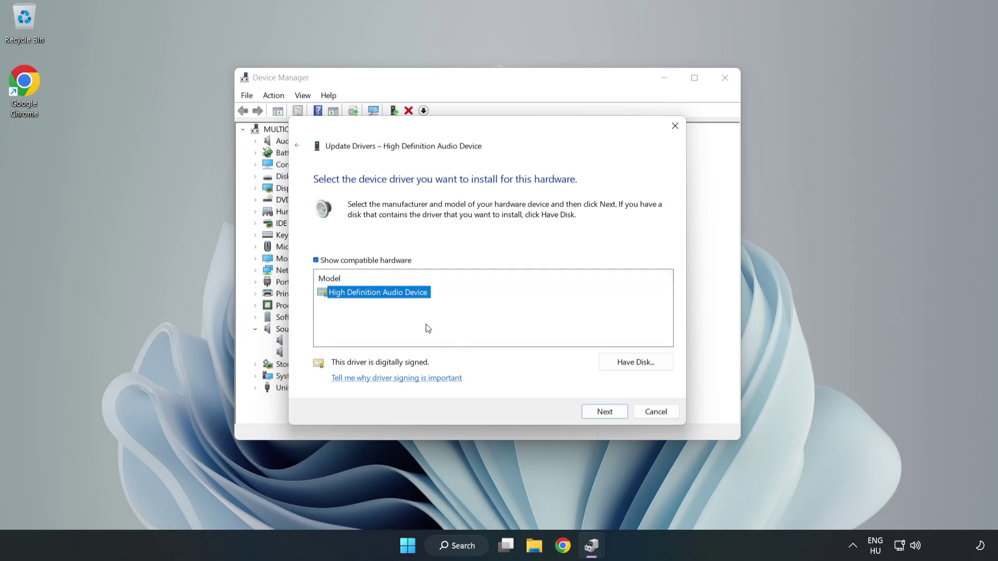
click(605, 414)
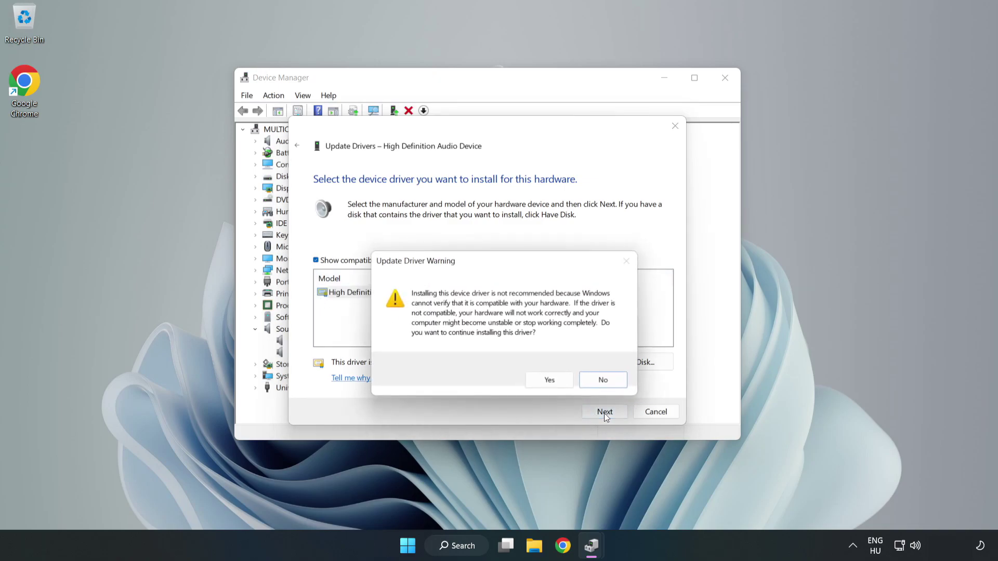
click(553, 383)
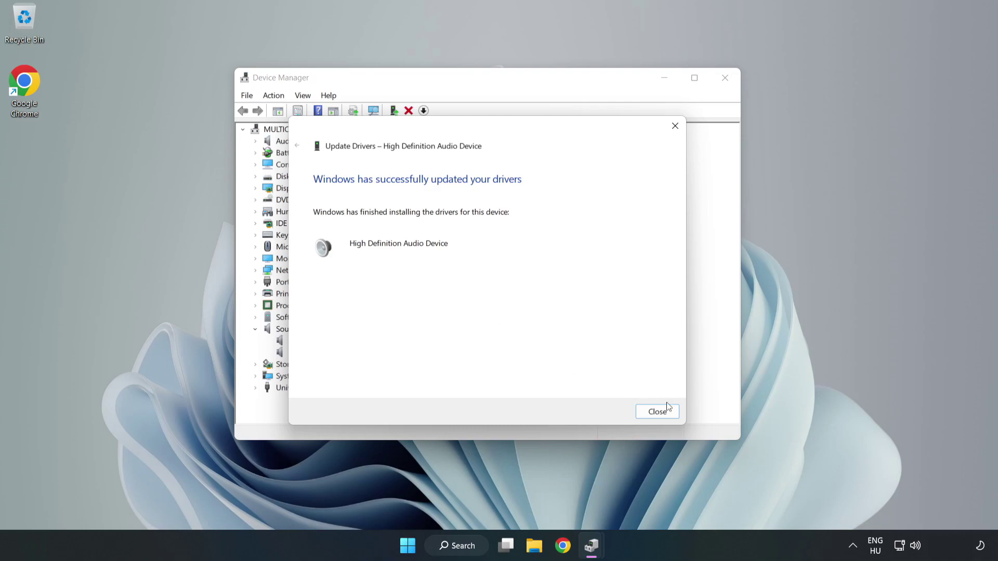
click(657, 413)
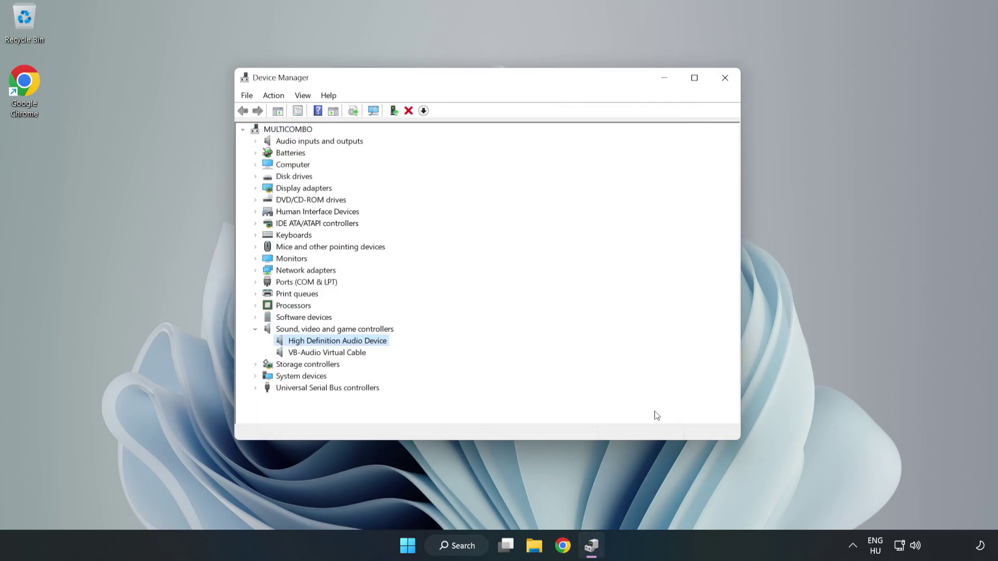
Close Device Manager and bring up the Start menu's power options to restart the PC.
click(723, 79)
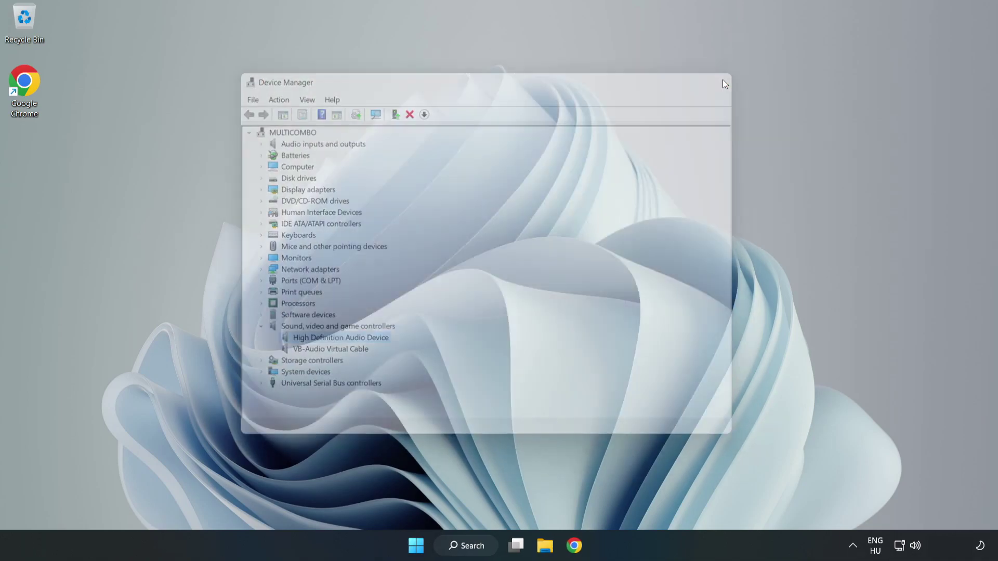
click(422, 545)
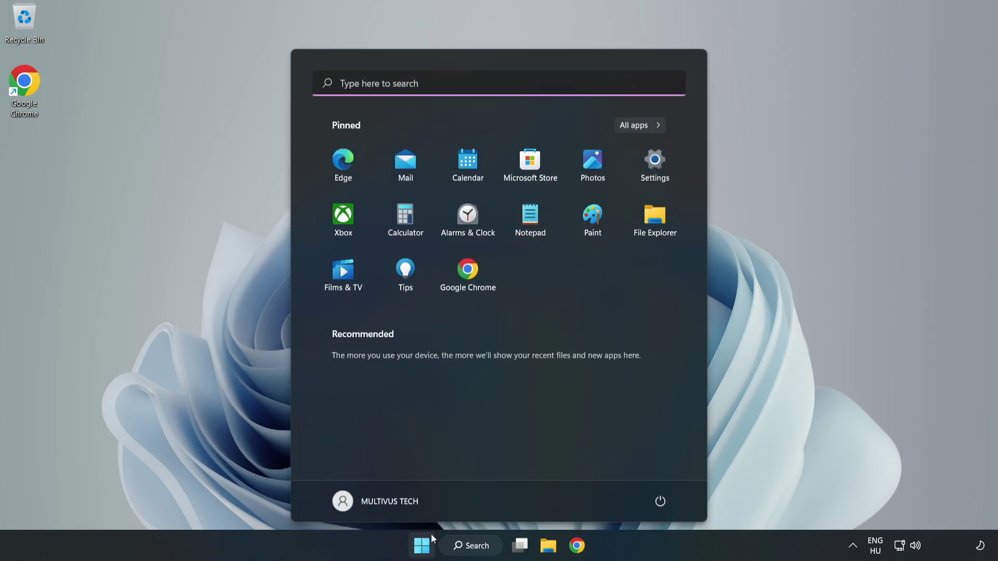
click(658, 498)
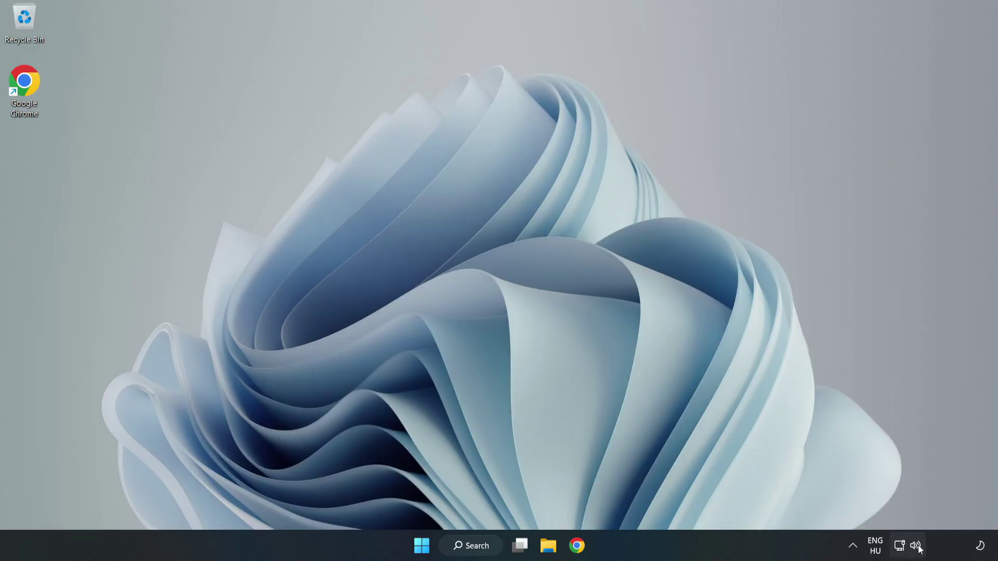
Launch Troubleshoot sound problems from the system-tray speaker icon's context menu.
right_click(916, 545)
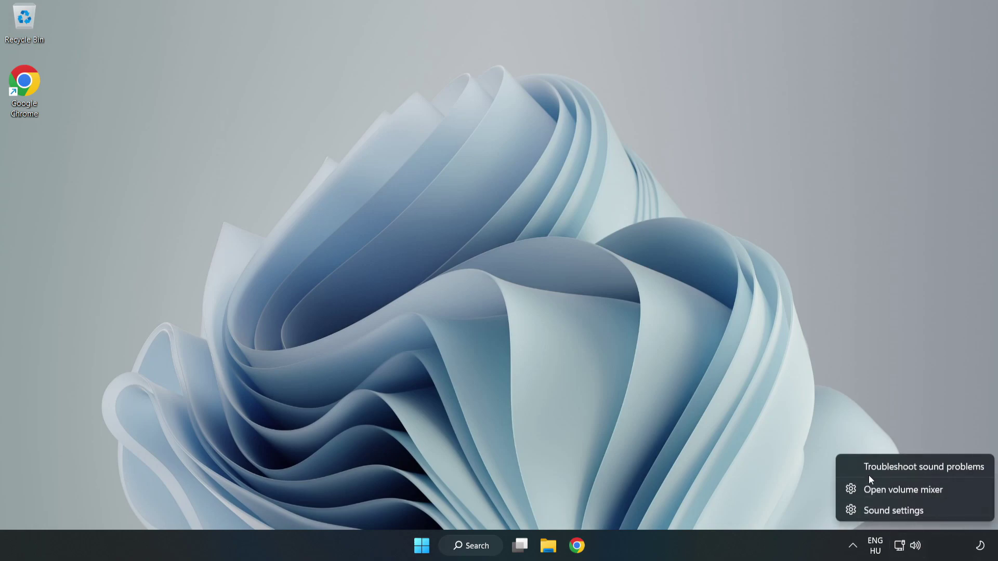
click(901, 465)
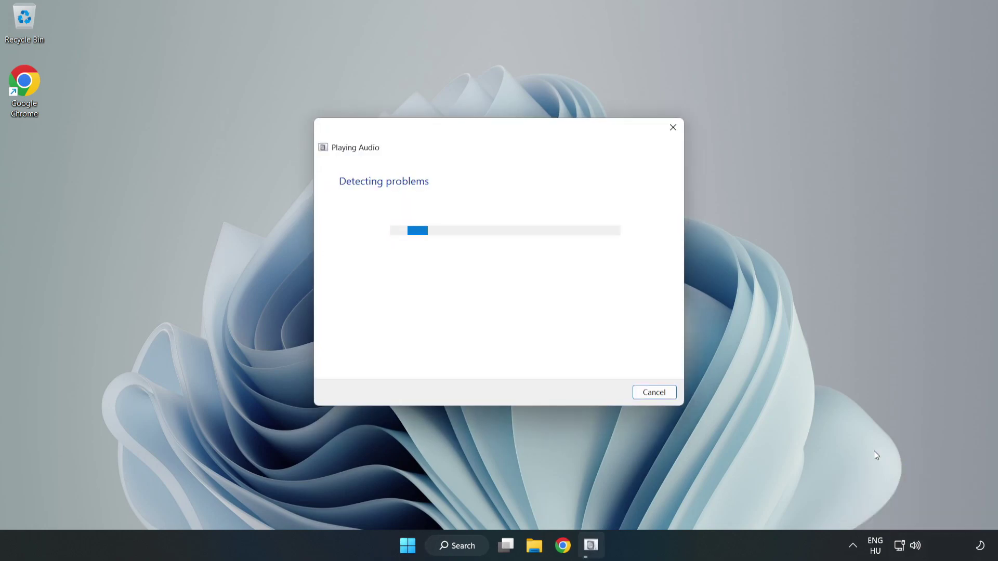